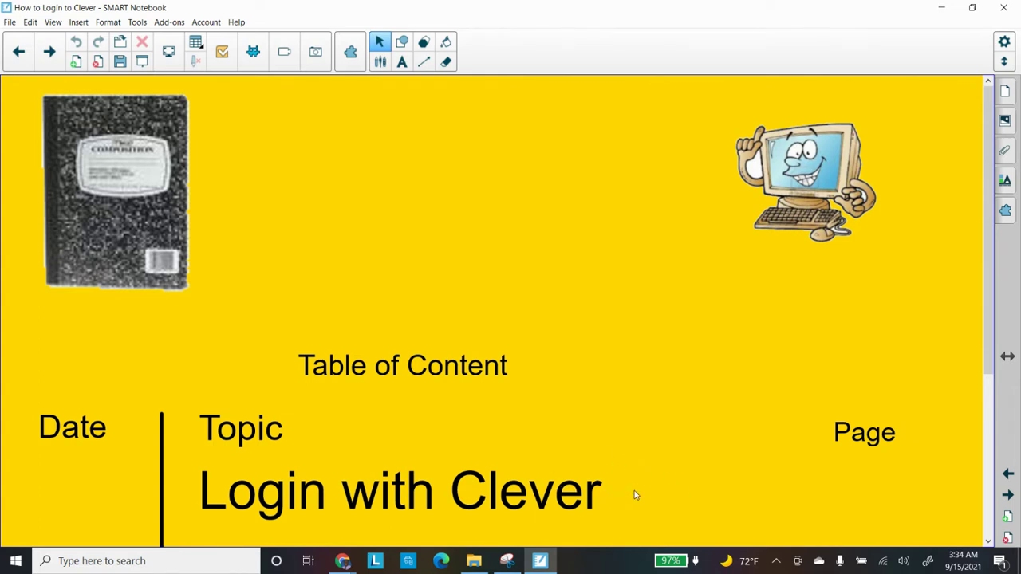
Step: Advance two slides from the Table of Content page to the Big Ideas Math login screenshot
left_click(1007, 496)
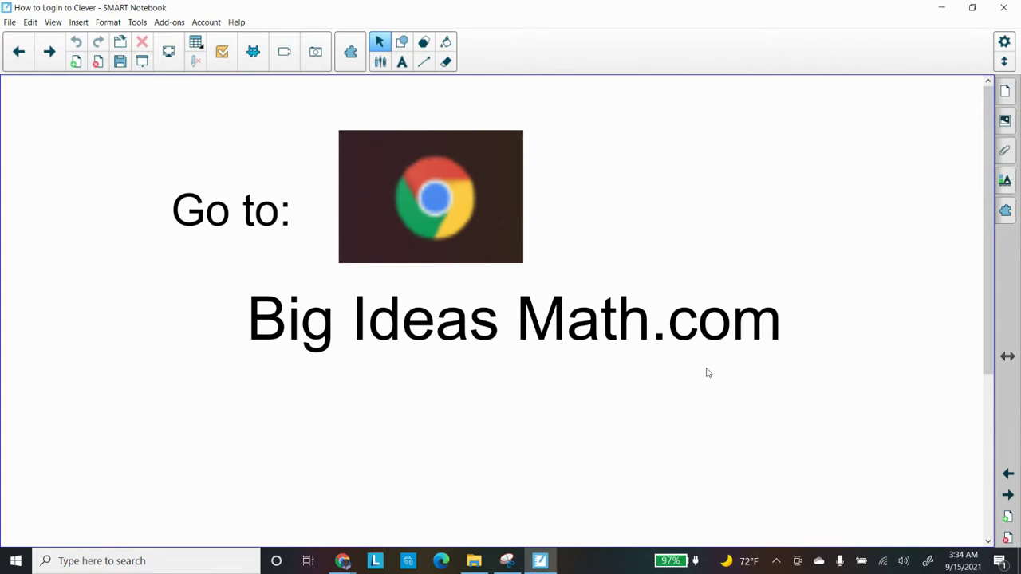
left_click(1008, 496)
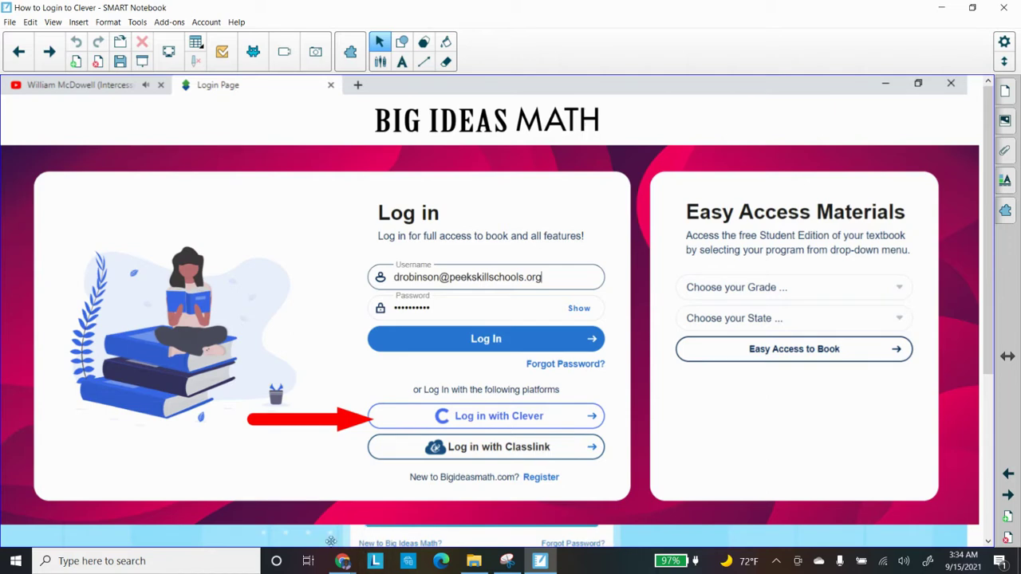
mouse_move(345, 564)
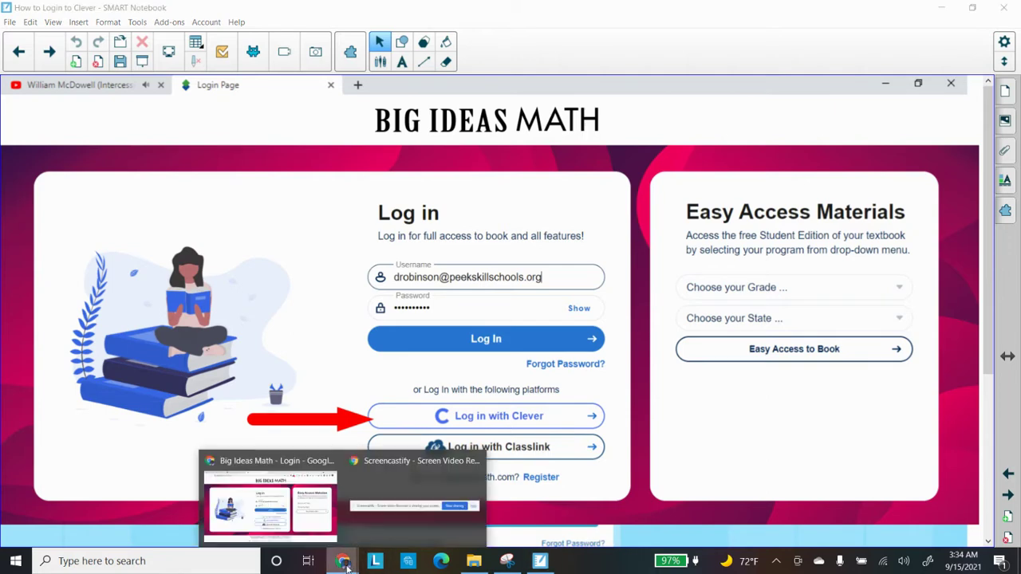
Step: Load bigideasmath.com in a new Chrome tab, then return to the lesson slides
left_click(322, 523)
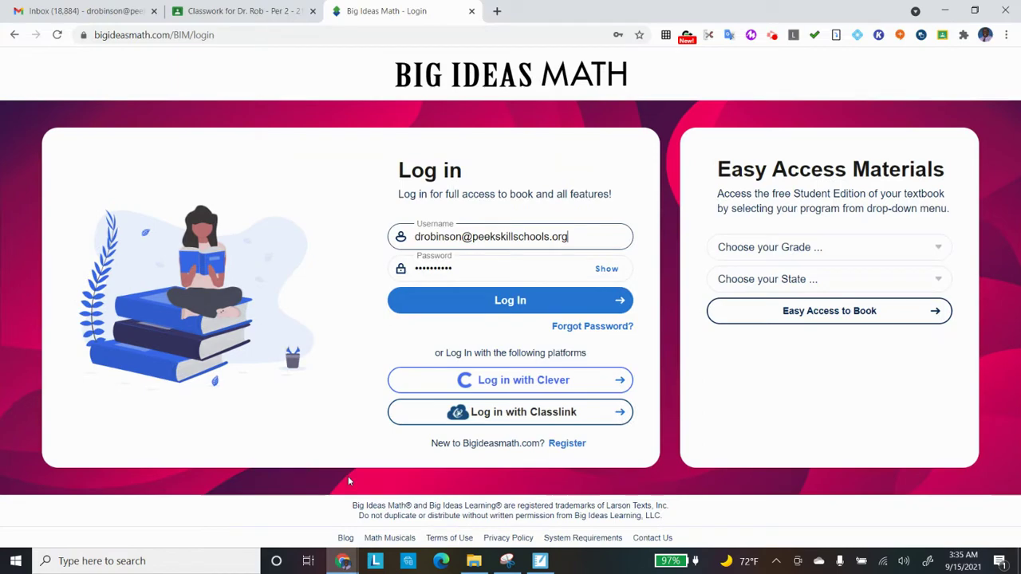
left_click(496, 11)
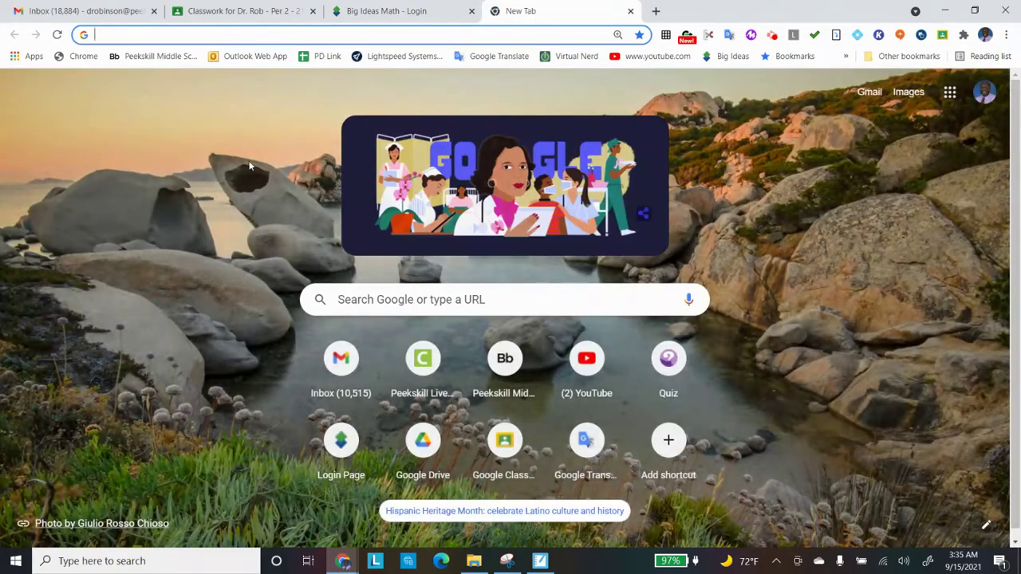
type("bigi")
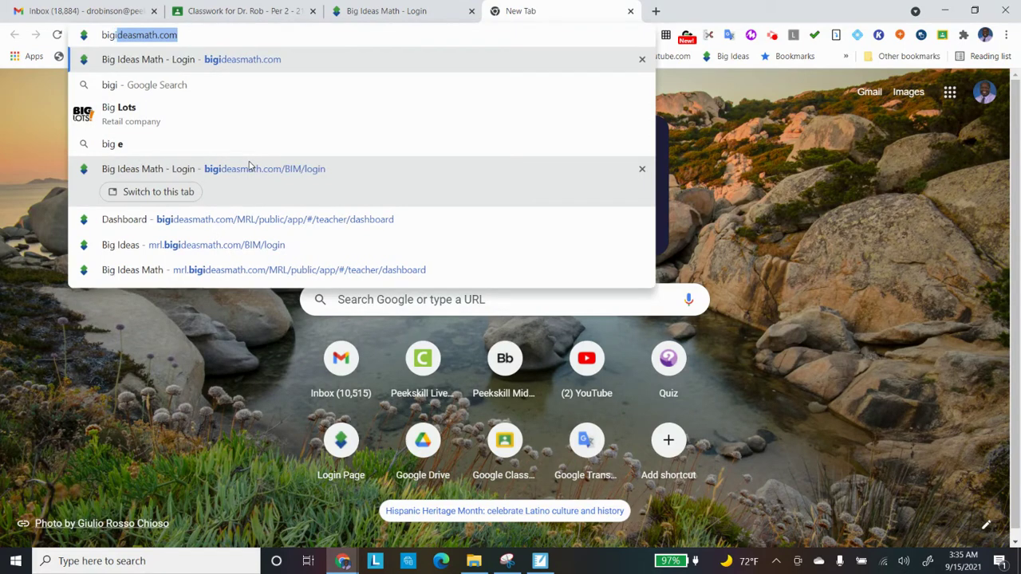
type("deasma")
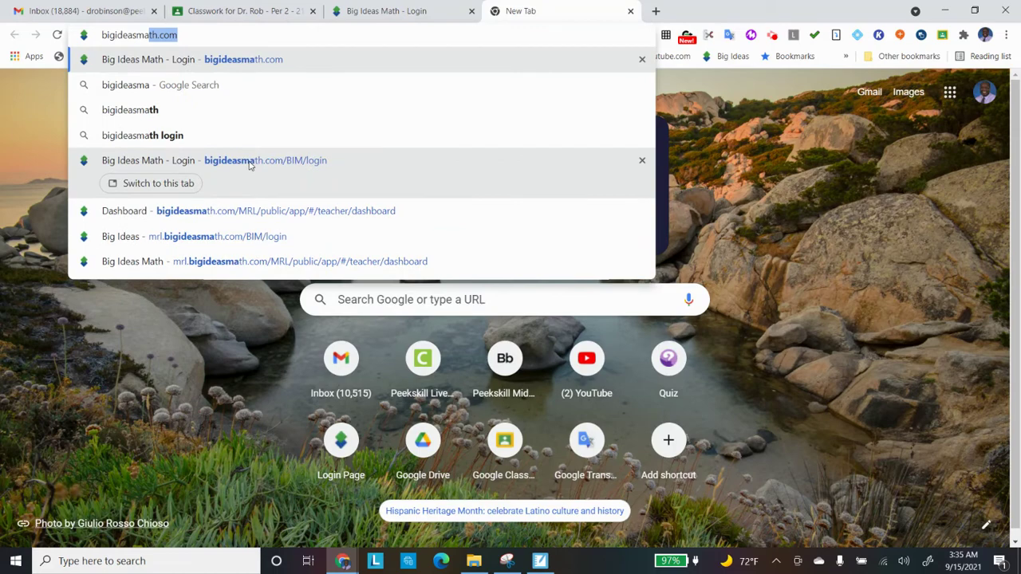
type("th.com")
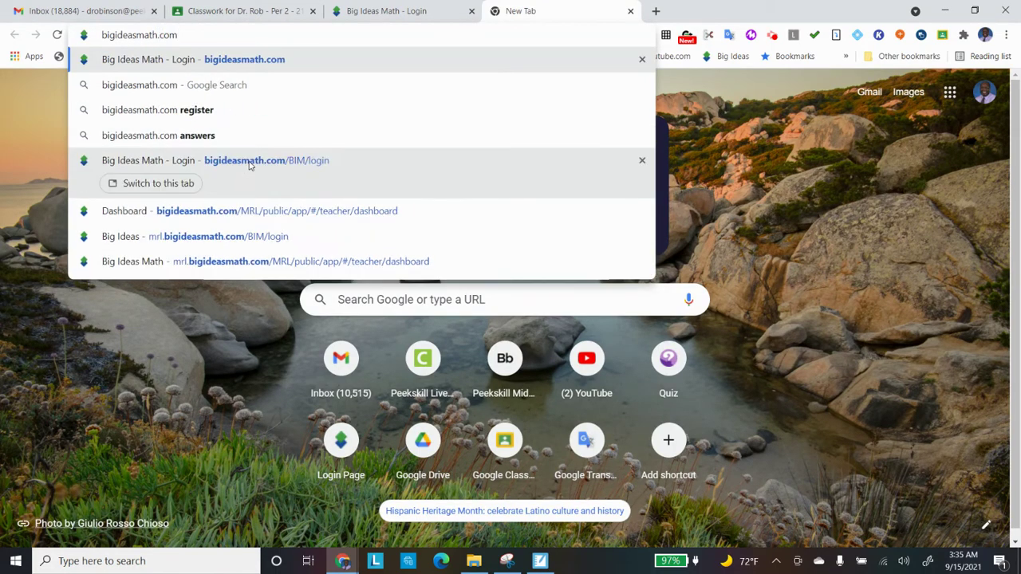
key("Return")
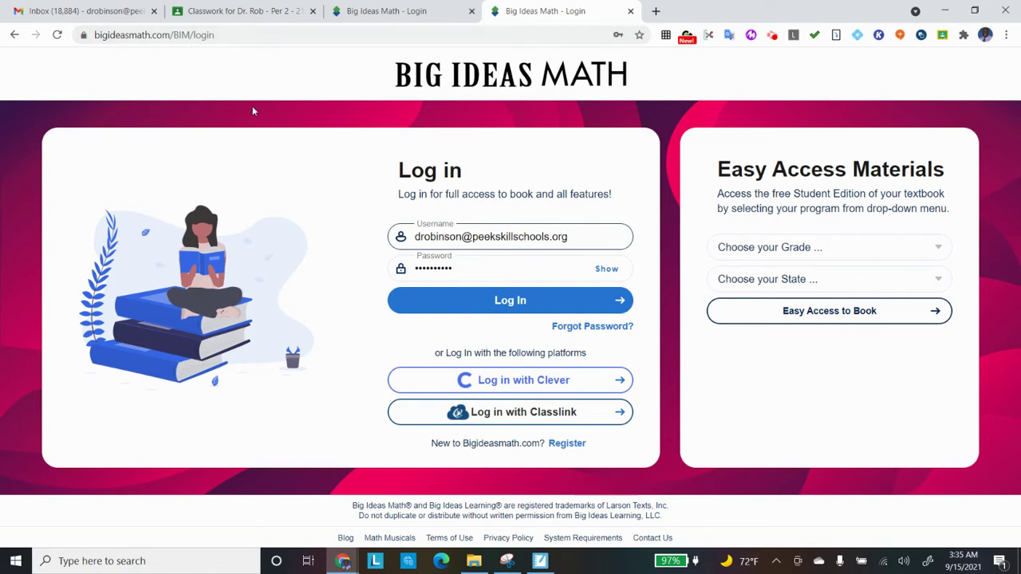
left_click(541, 563)
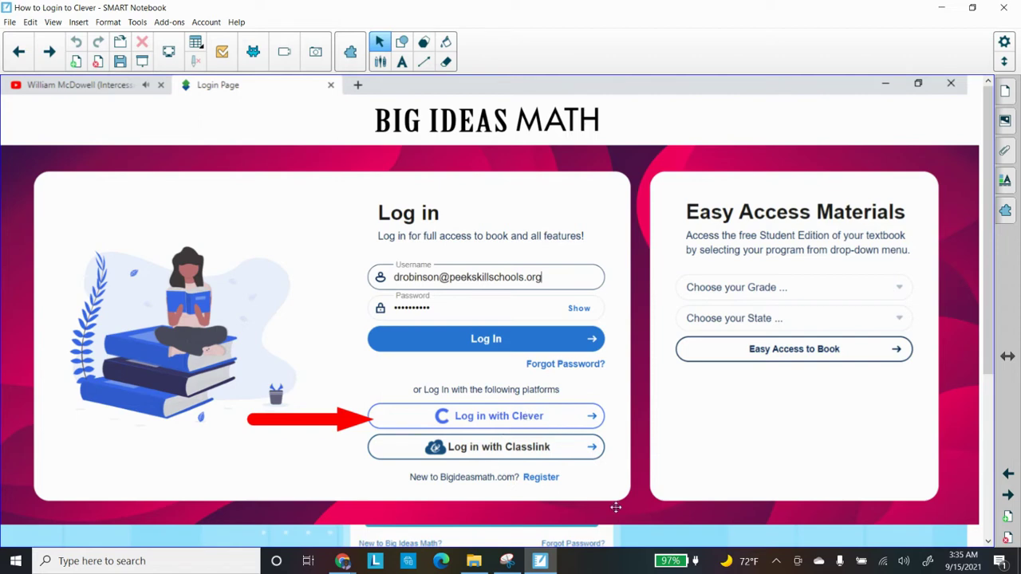
Step: Advance past the find-your-school slide to the Clever login-details slide
left_click(1008, 498)
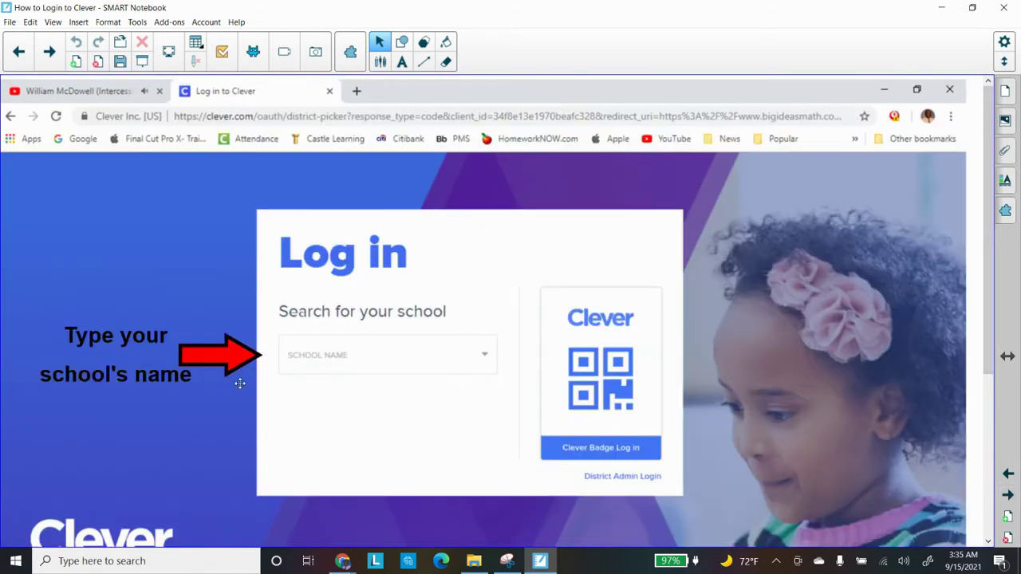
left_click(1007, 498)
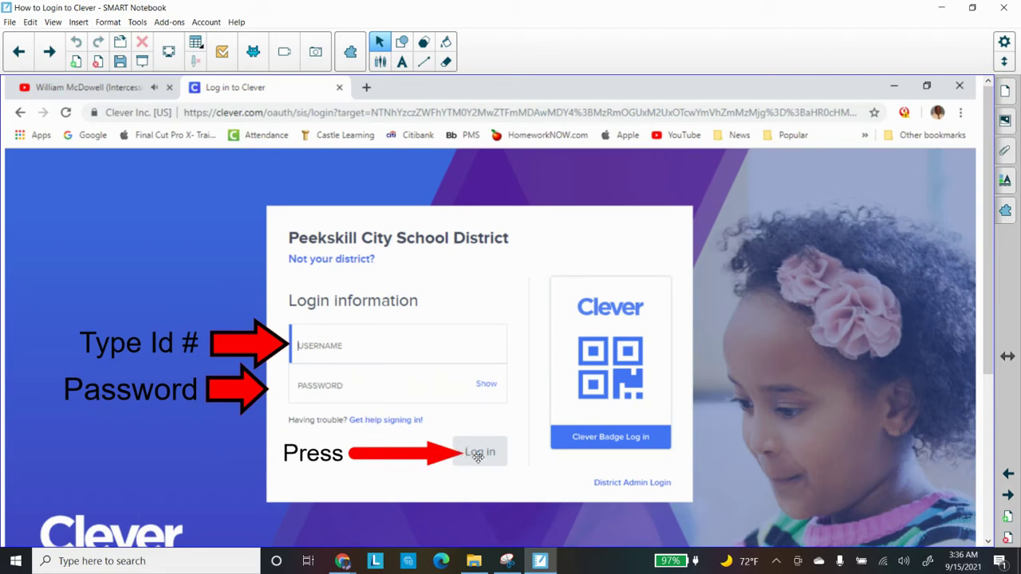
Step: Advance to the dashboard screenshot slide, then bring the Big Ideas Math browser window forward
left_click(1008, 496)
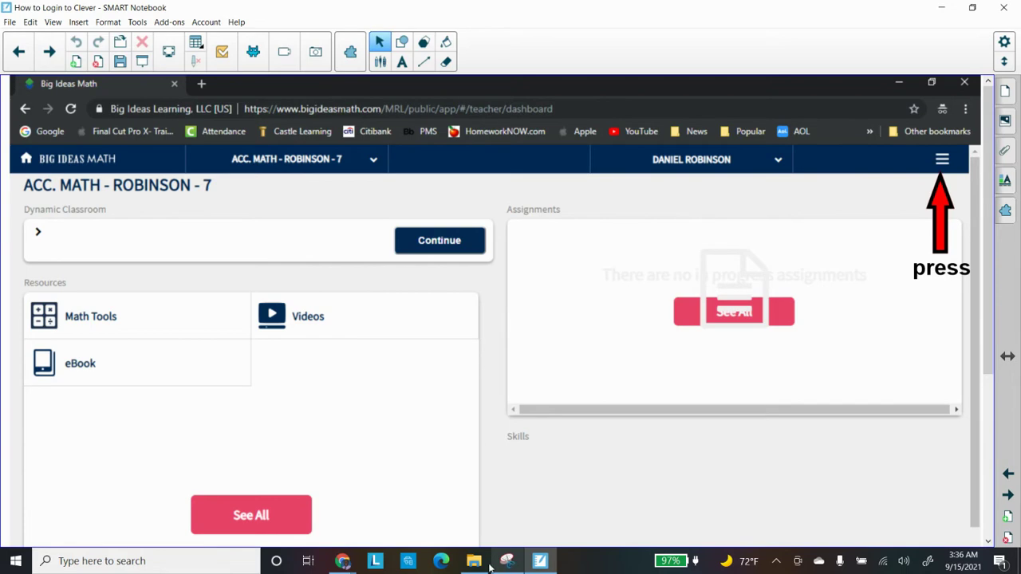
mouse_move(342, 561)
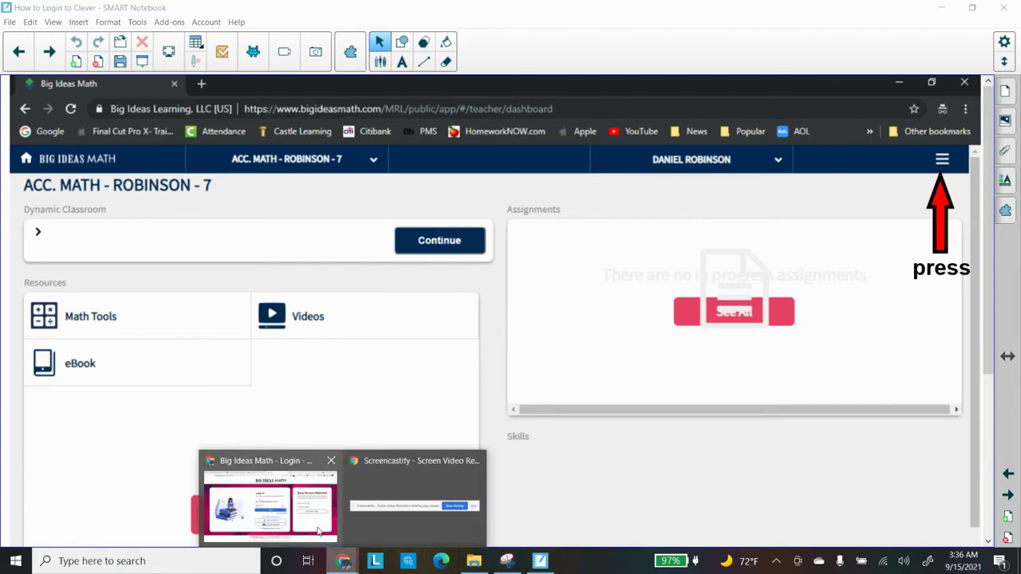
left_click(318, 531)
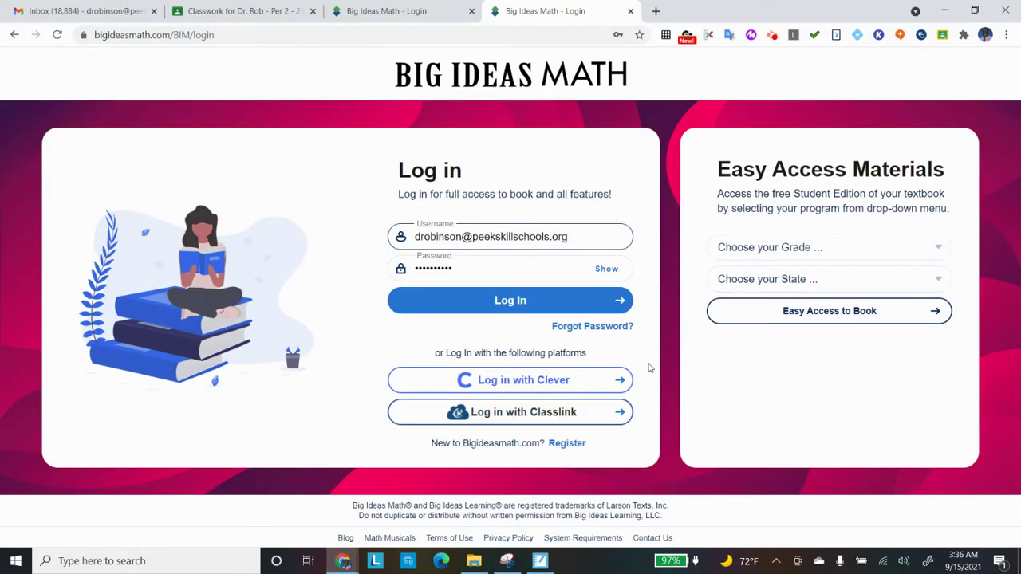
Step: Sign in through Clever, expand the site navigation menu, and choose Skills Trainer
left_click(519, 381)
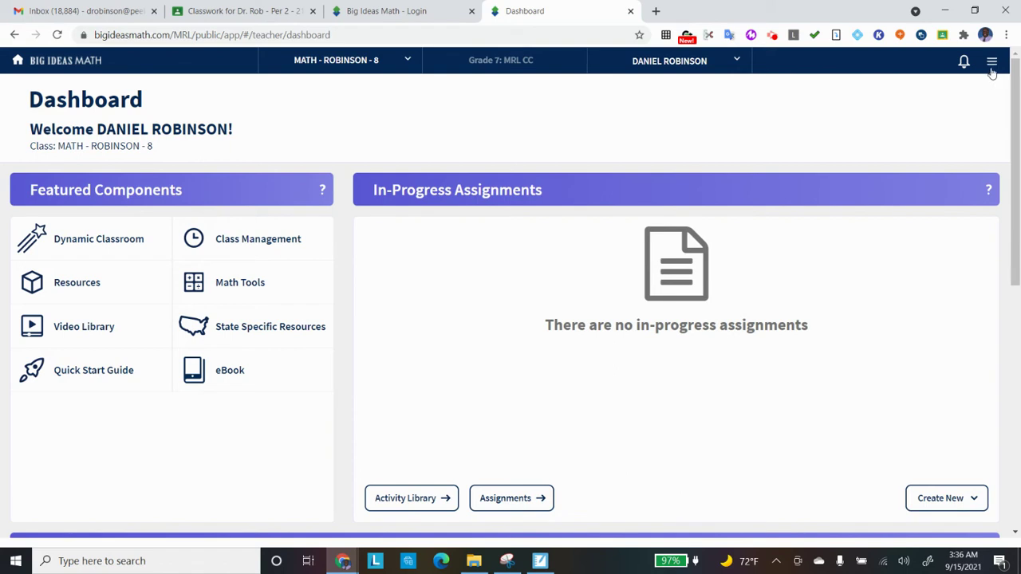
left_click(992, 70)
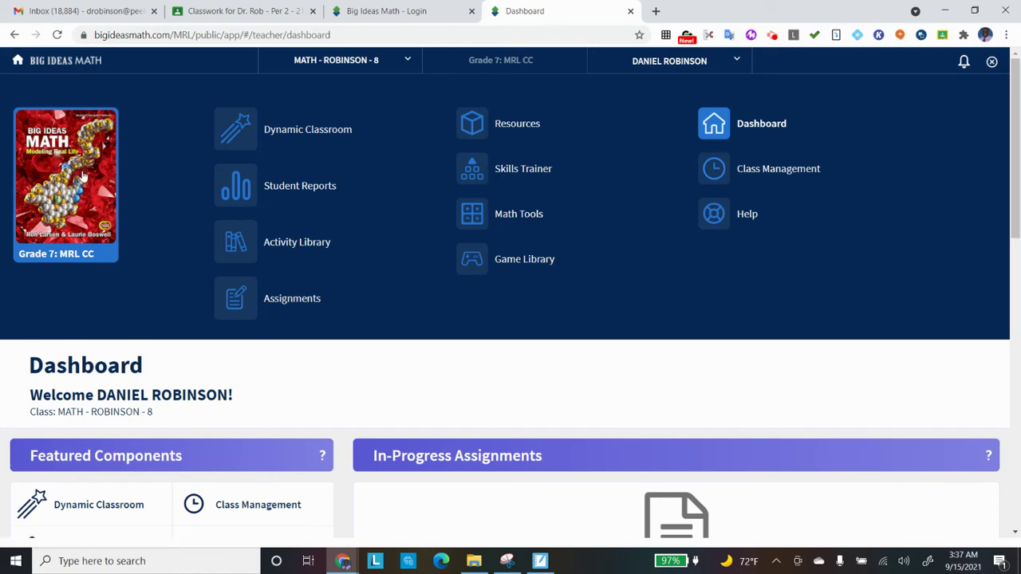
left_click(507, 173)
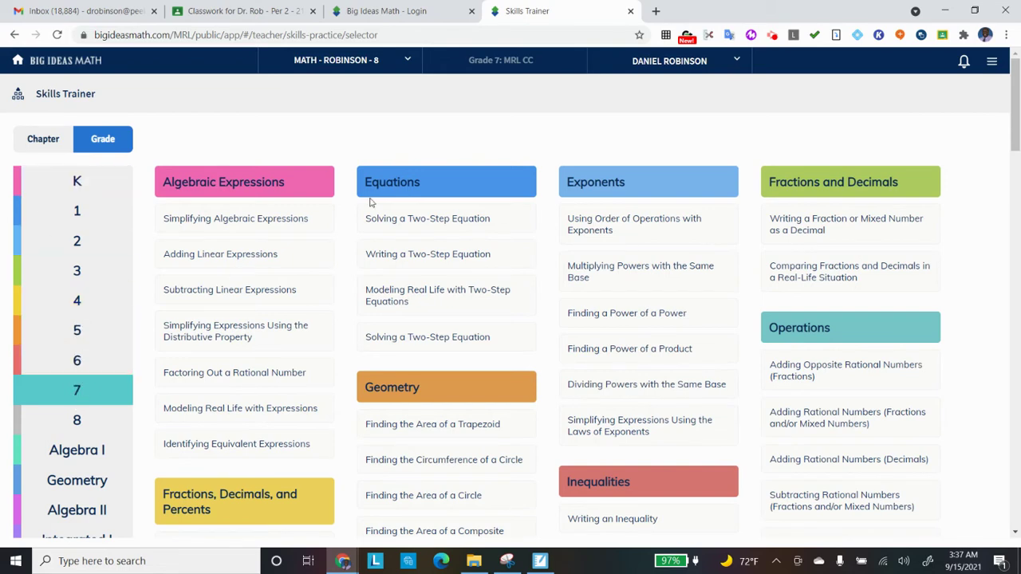
Step: Look through the Grade 7 skill list, then switch to the Grade 6 skills
scroll(665, 199, "down", 2)
scroll(665, 229, "down", 10)
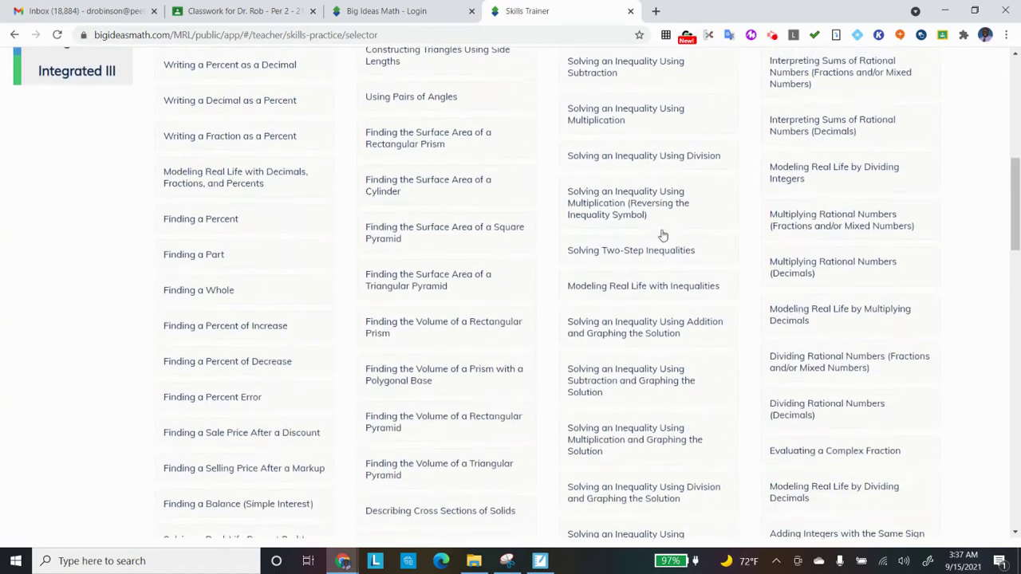
scroll(659, 239, "down", 10)
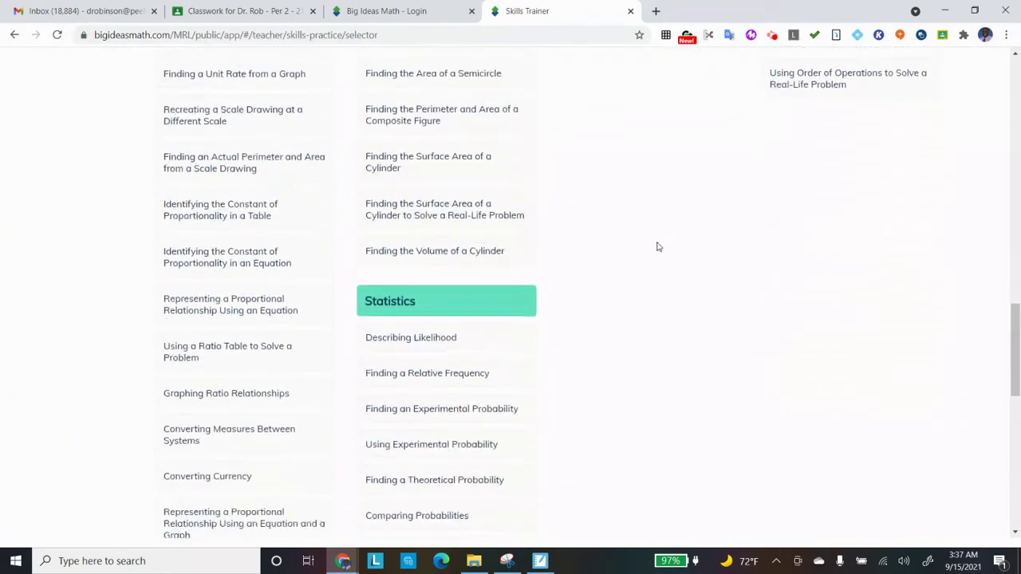
scroll(656, 250, "down", 3)
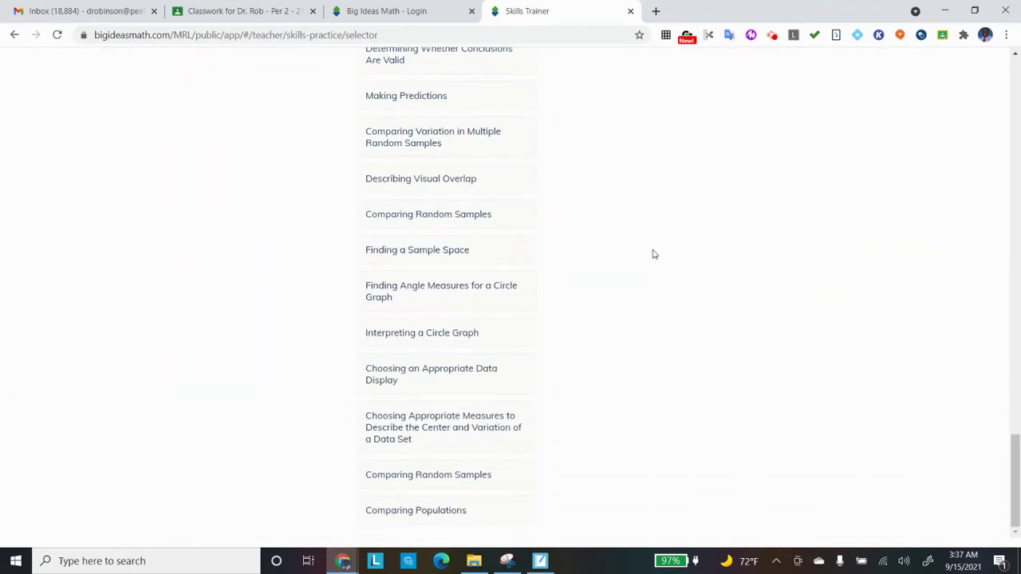
scroll(654, 251, "up", 8)
scroll(652, 252, "up", 15)
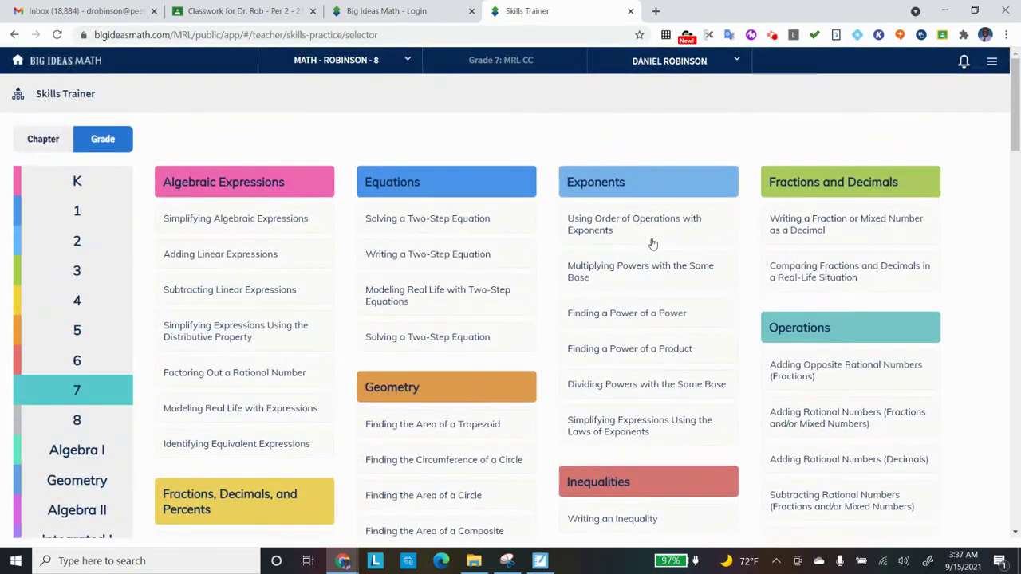
scroll(695, 262, "down", 8)
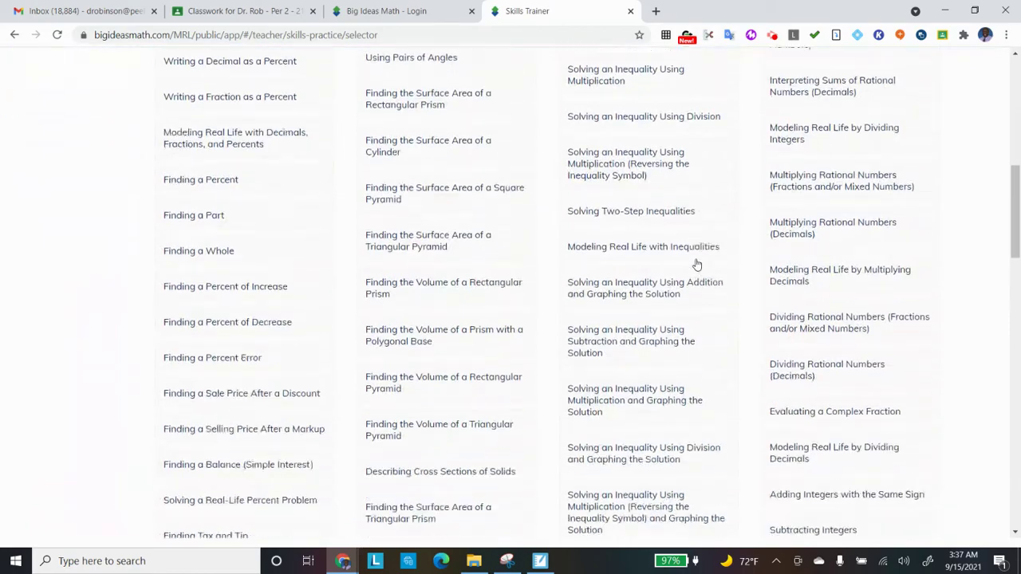
scroll(696, 265, "down", 3)
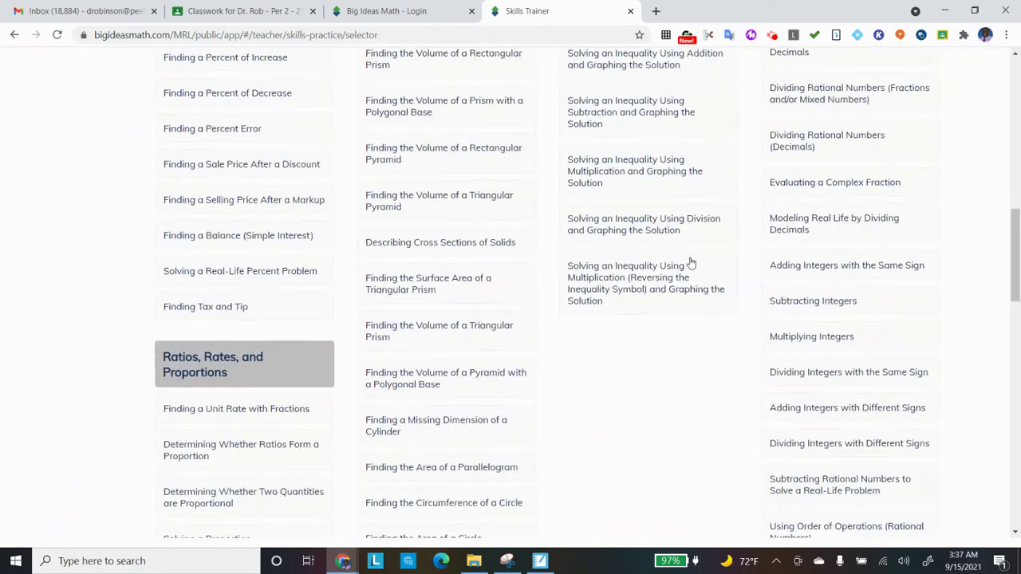
scroll(691, 263, "up", 10)
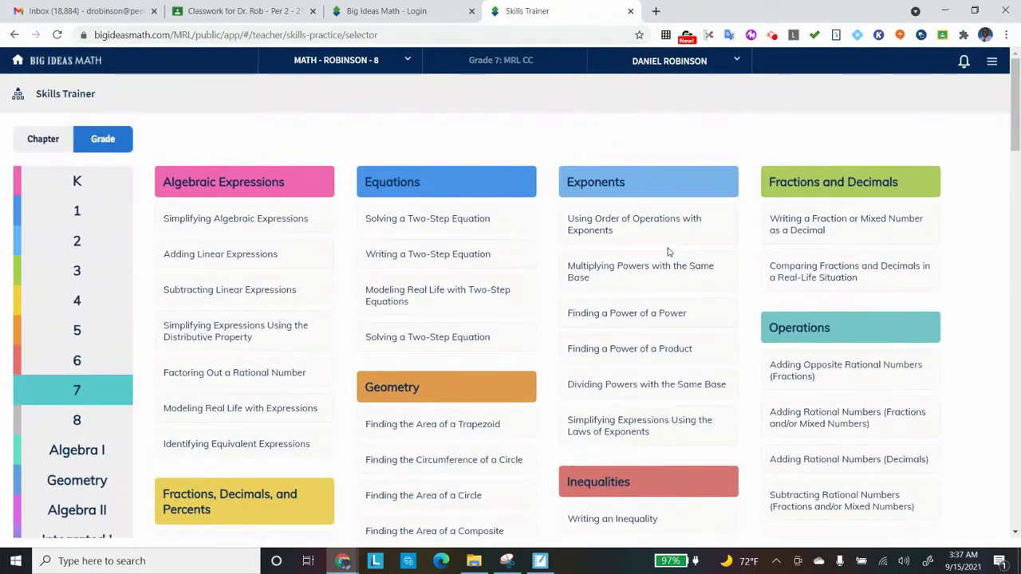
left_click(78, 363)
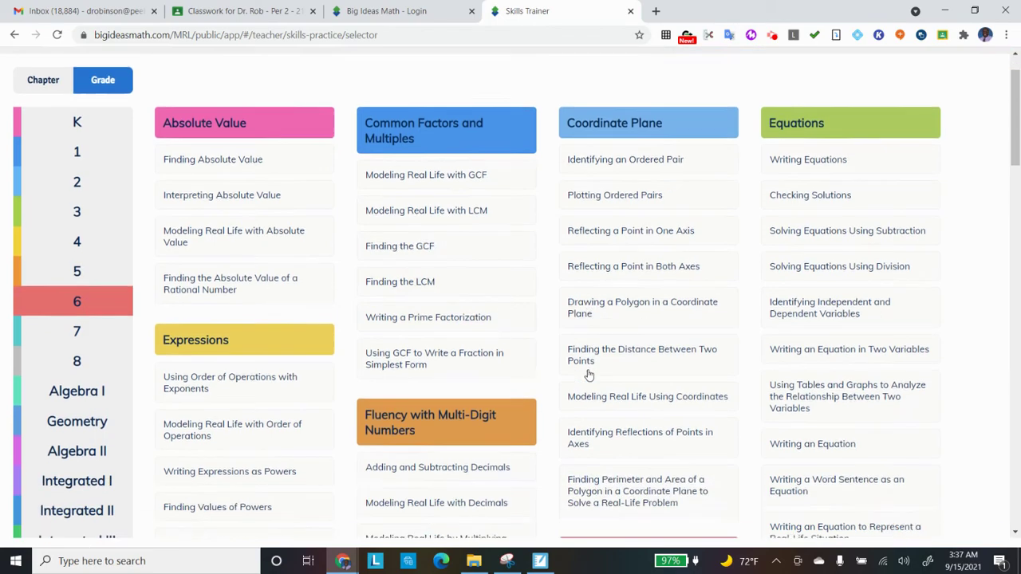
Step: Scroll the Grade 6 skill list to reach Comparing Integers under Number System
scroll(589, 370, "down", 8)
scroll(574, 375, "down", 12)
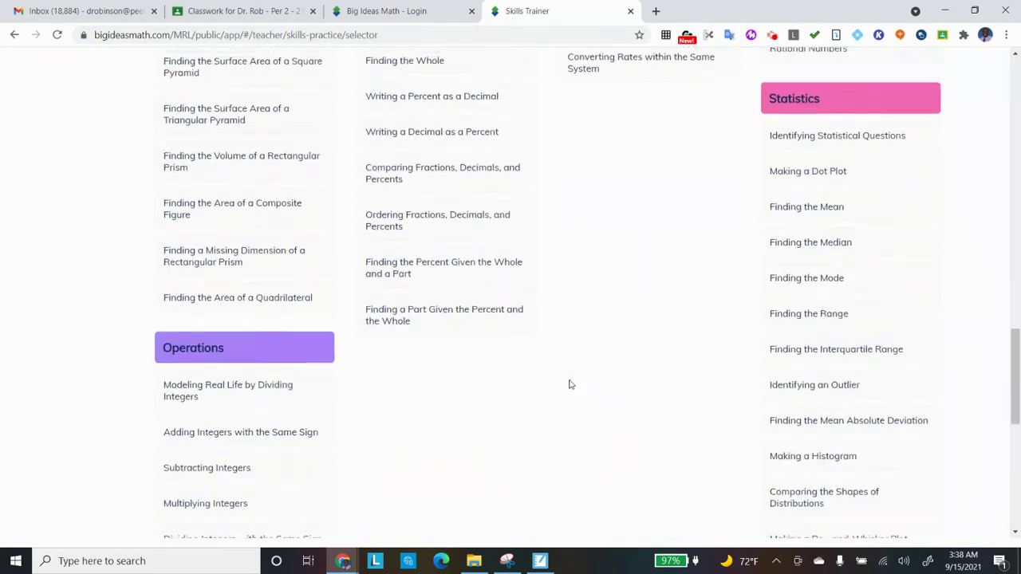
scroll(563, 383, "down", 3)
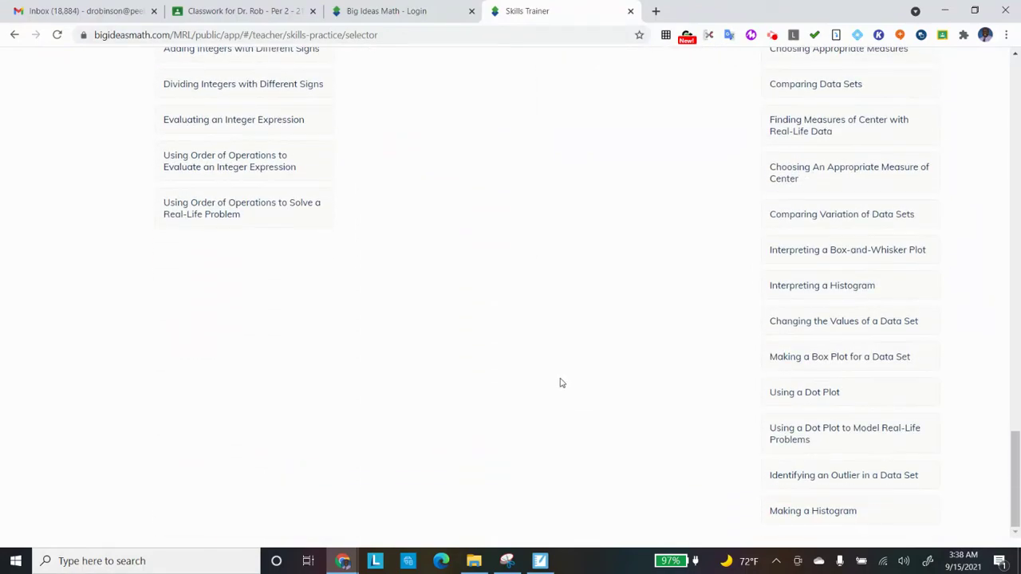
scroll(636, 401, "up", 15)
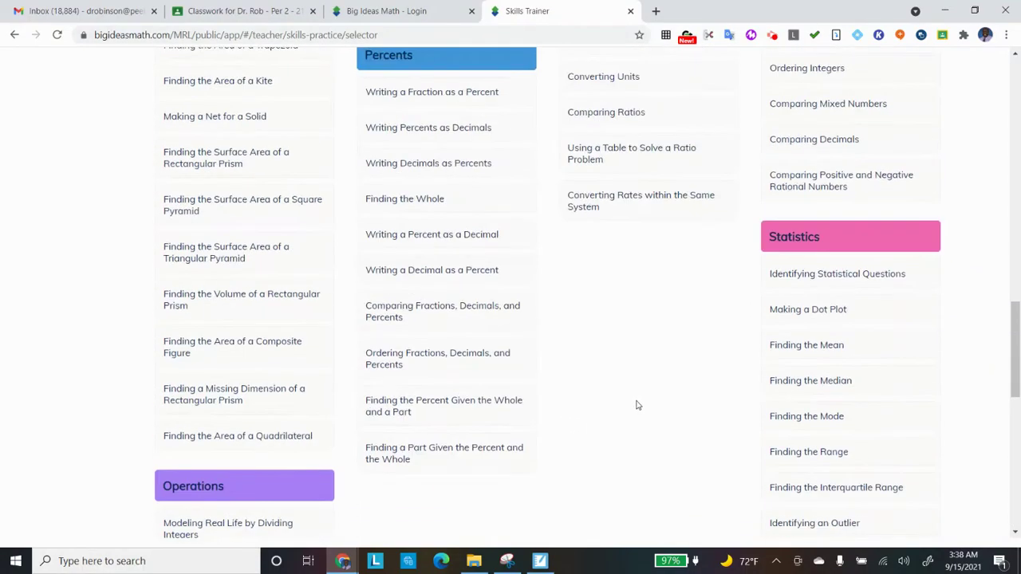
scroll(632, 397, "up", 2)
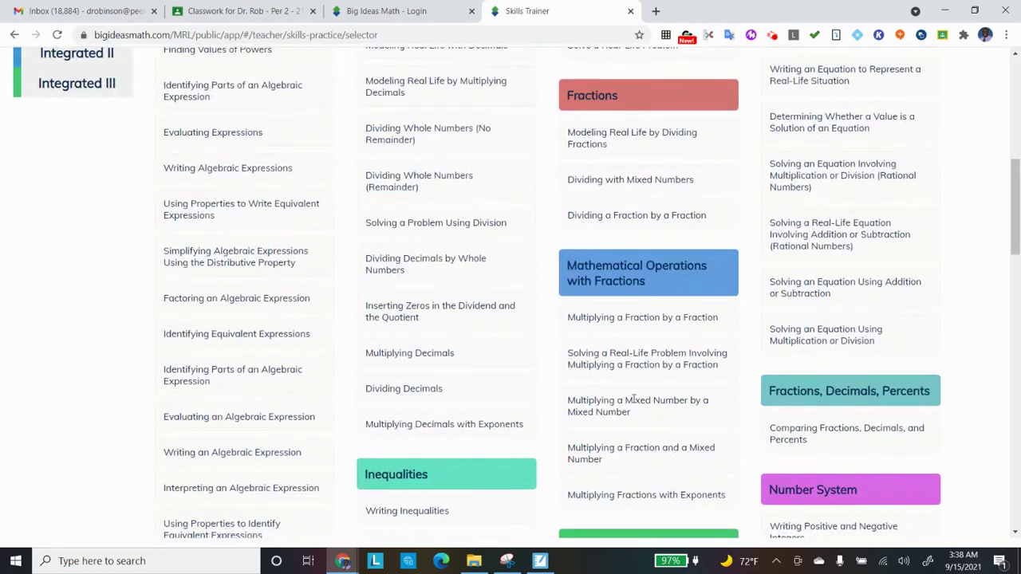
scroll(631, 405, "down", 2)
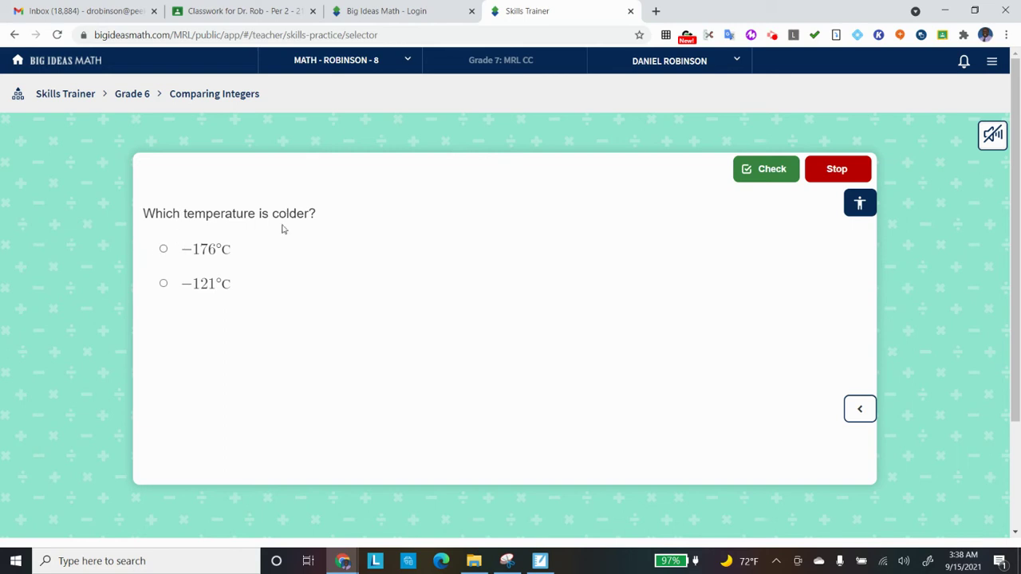
Step: Answer the first question with −176°C, check it, and move to the next question
left_click(163, 250)
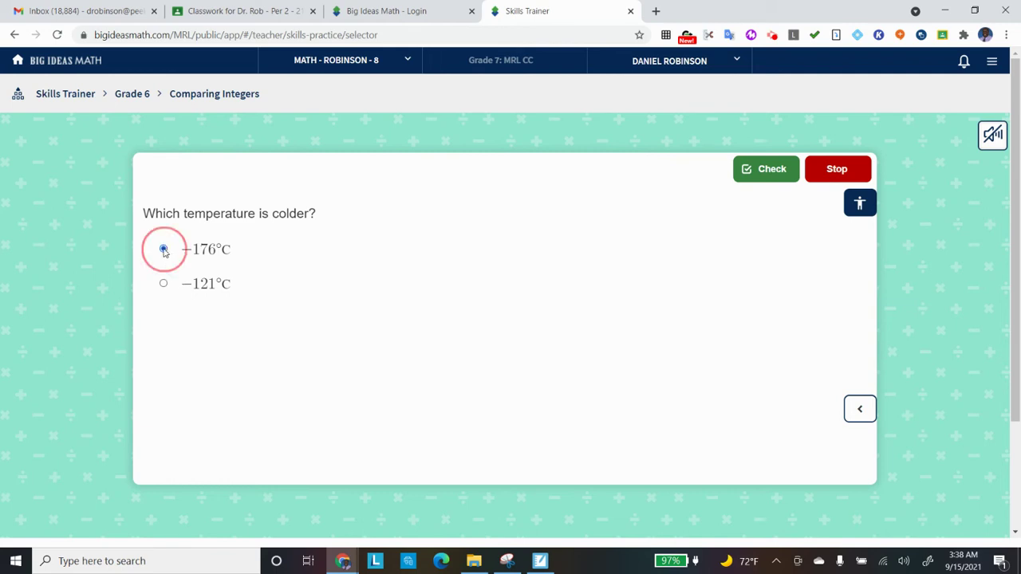
left_click(776, 180)
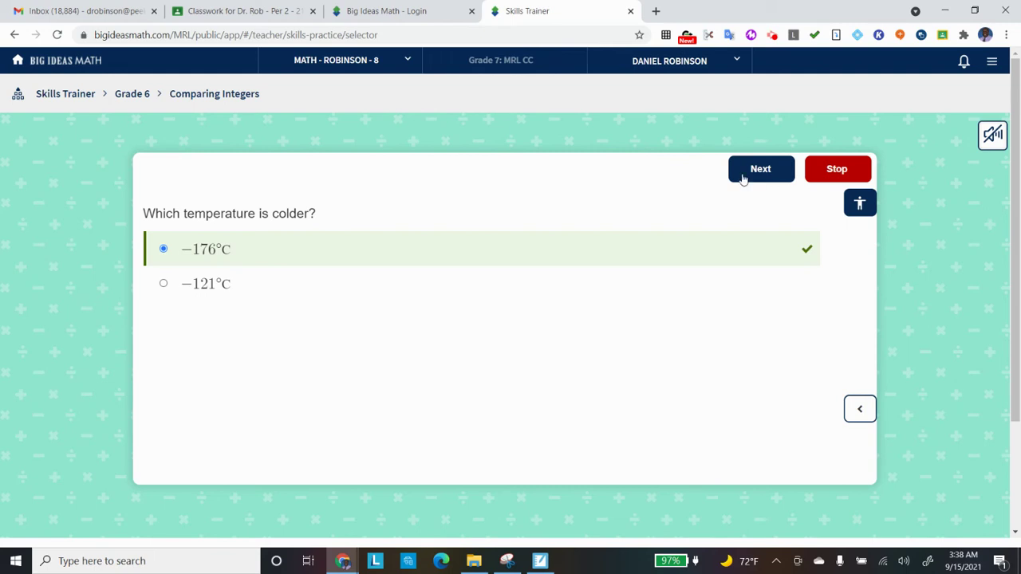
left_click(763, 174)
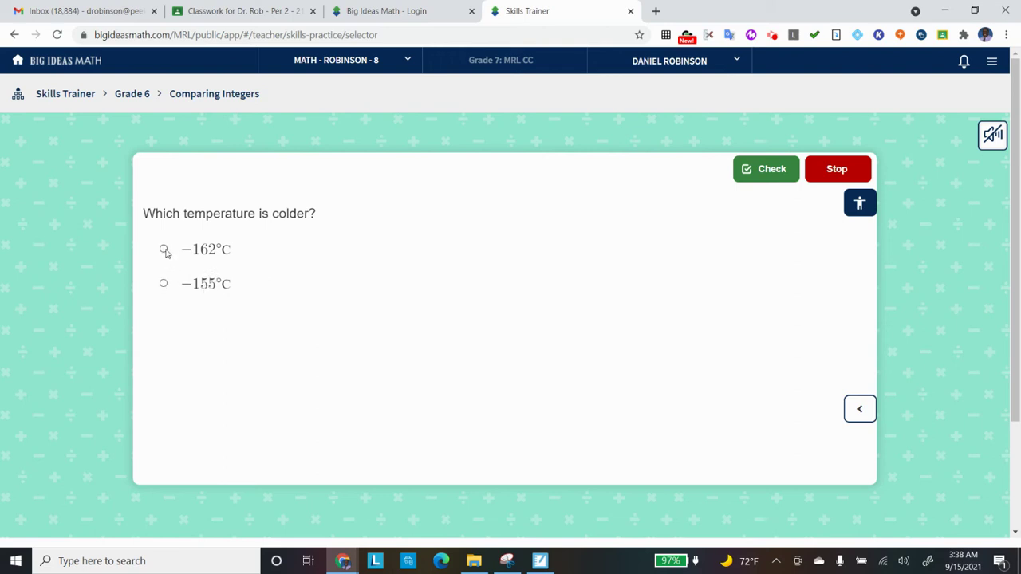
Step: Answer −162°C, check it, stop for a 2/2 score, and open the tutorial video
left_click(164, 250)
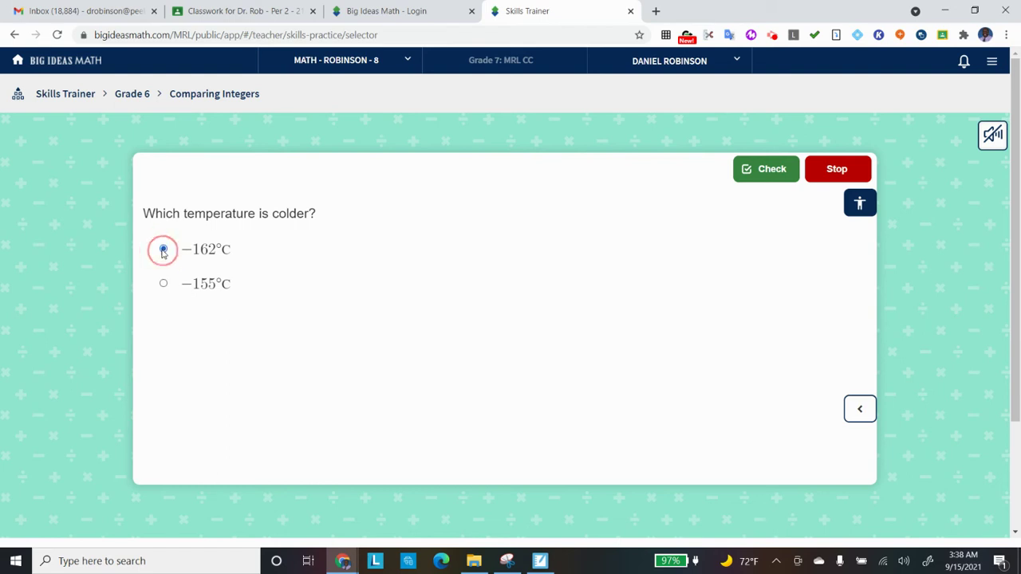
left_click(763, 170)
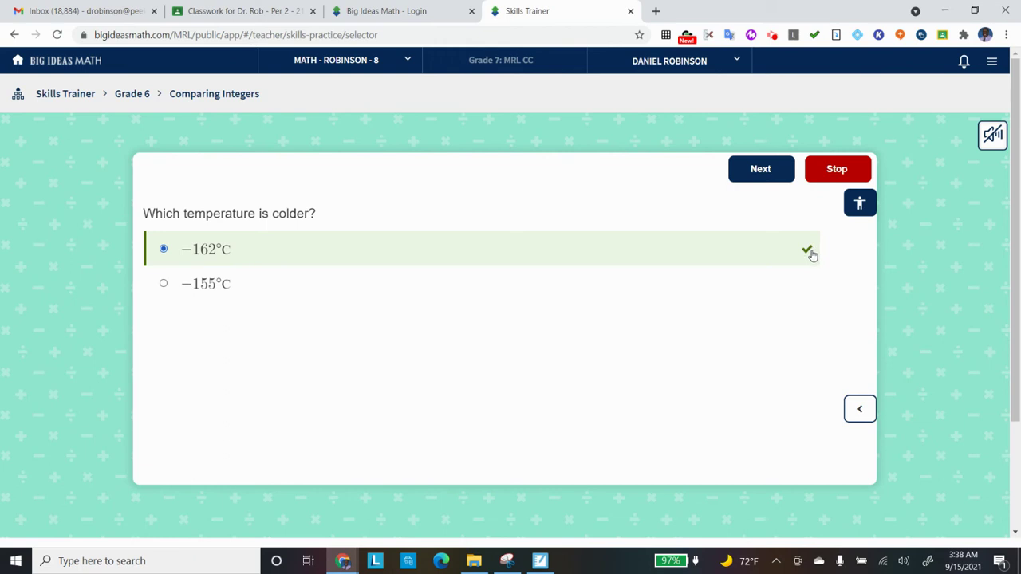
left_click(832, 175)
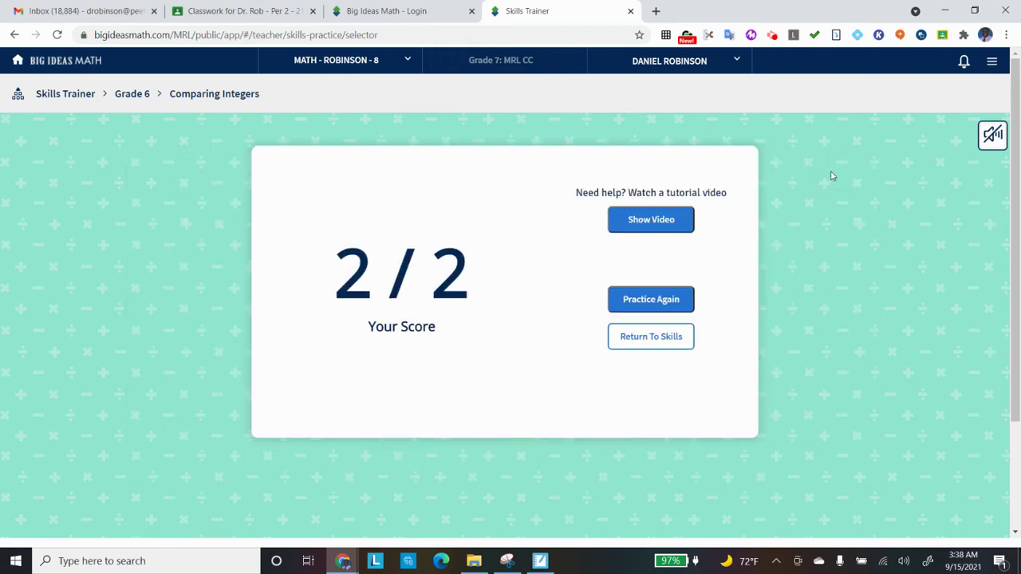
left_click(650, 226)
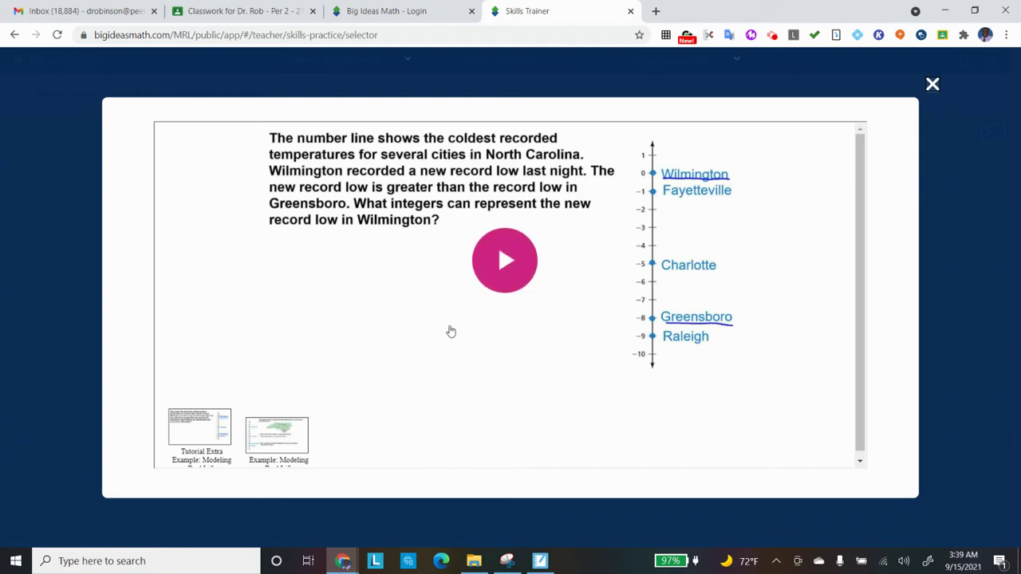
left_click(259, 445)
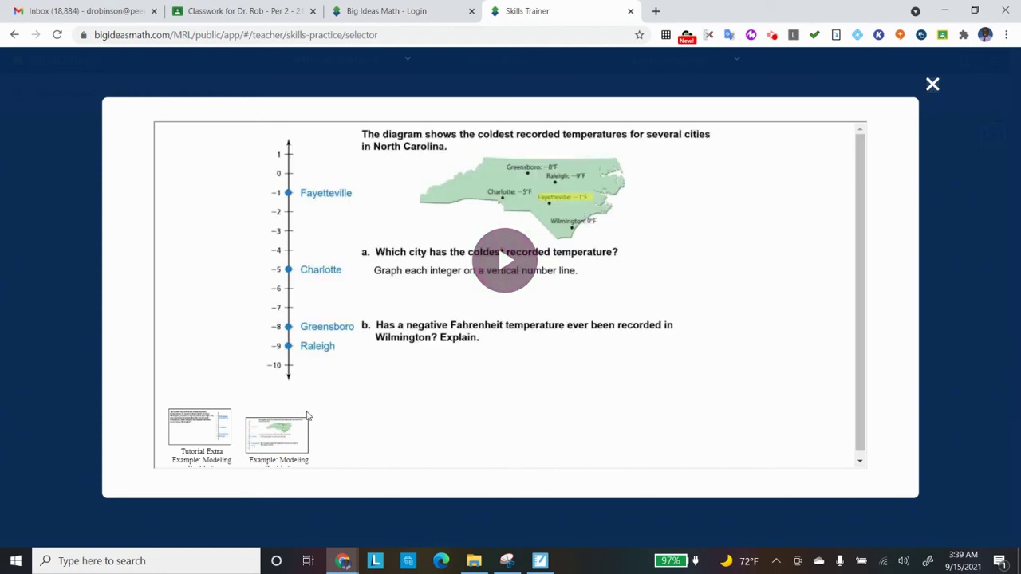
left_click(498, 277)
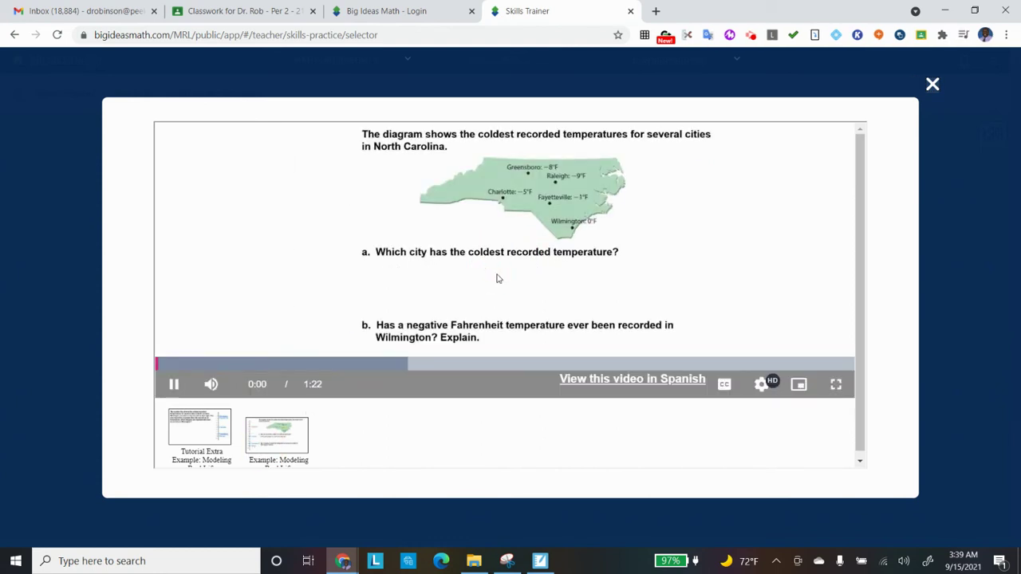
left_click(173, 386)
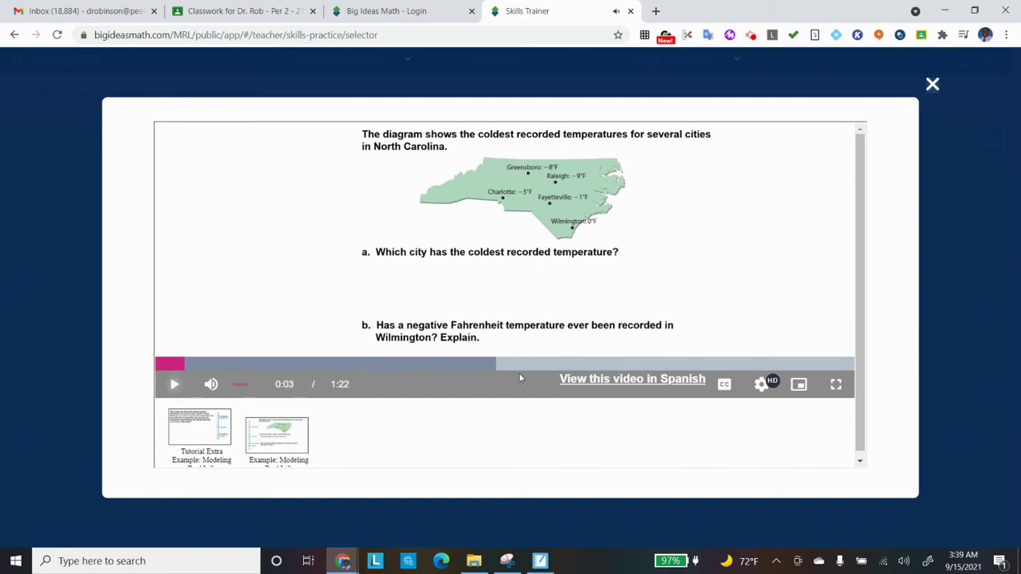
left_click(627, 383)
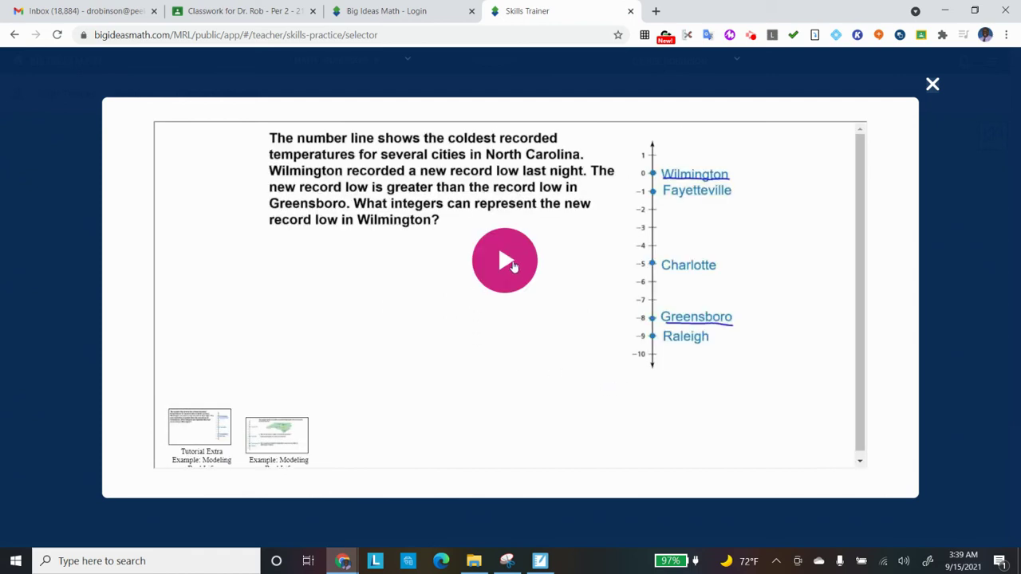
left_click(510, 265)
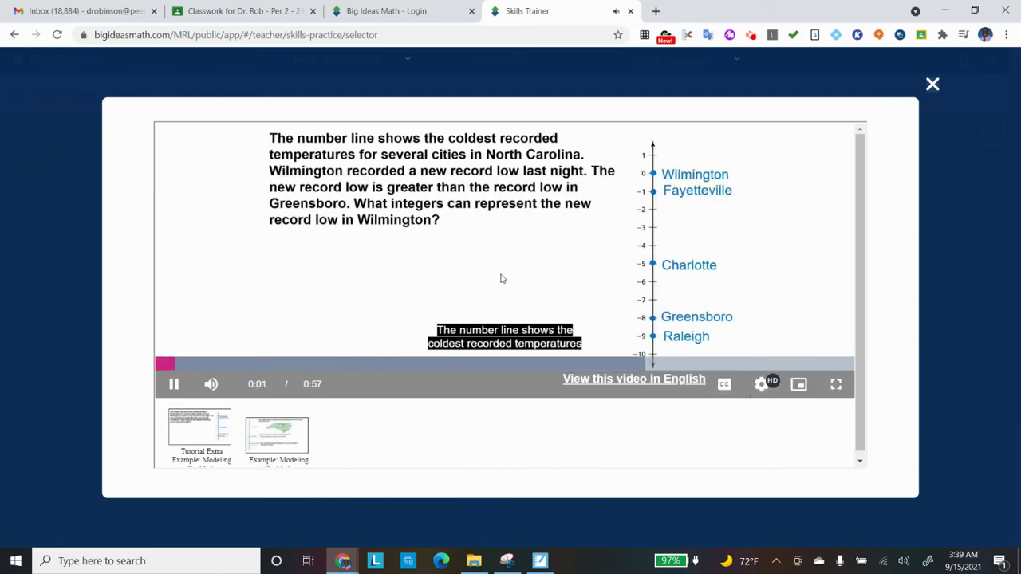
left_click(173, 386)
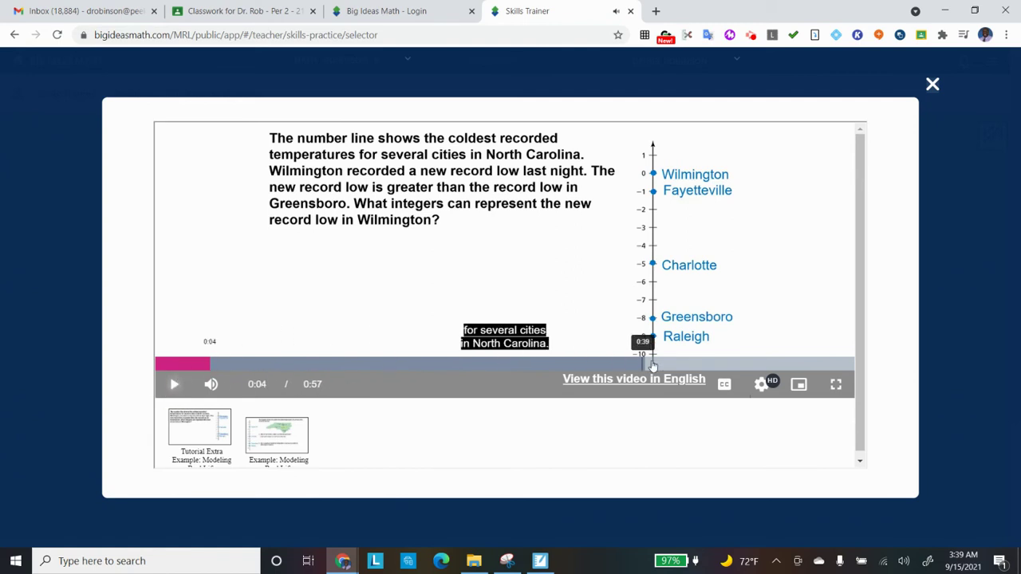
left_click(677, 386)
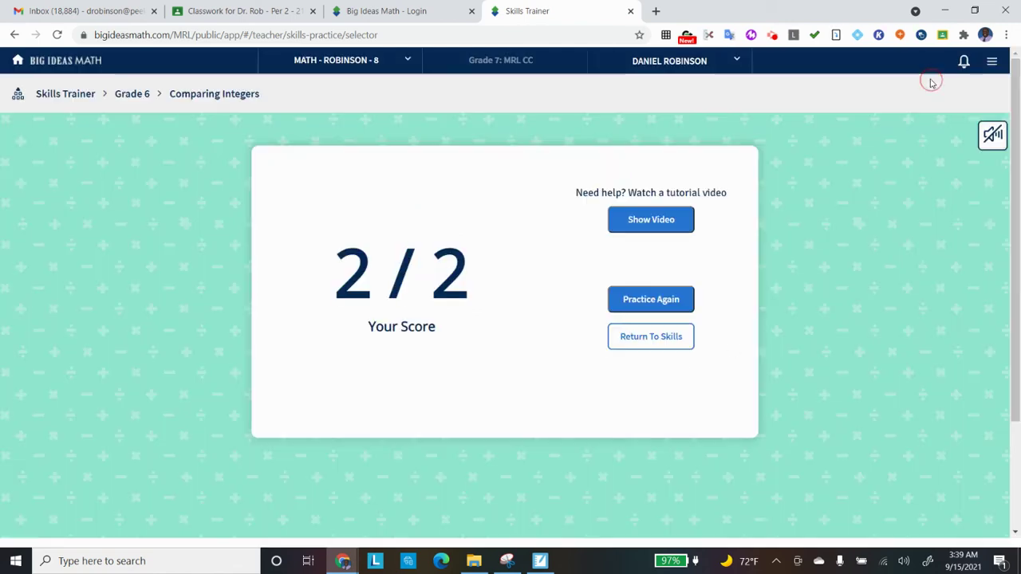
left_click(932, 84)
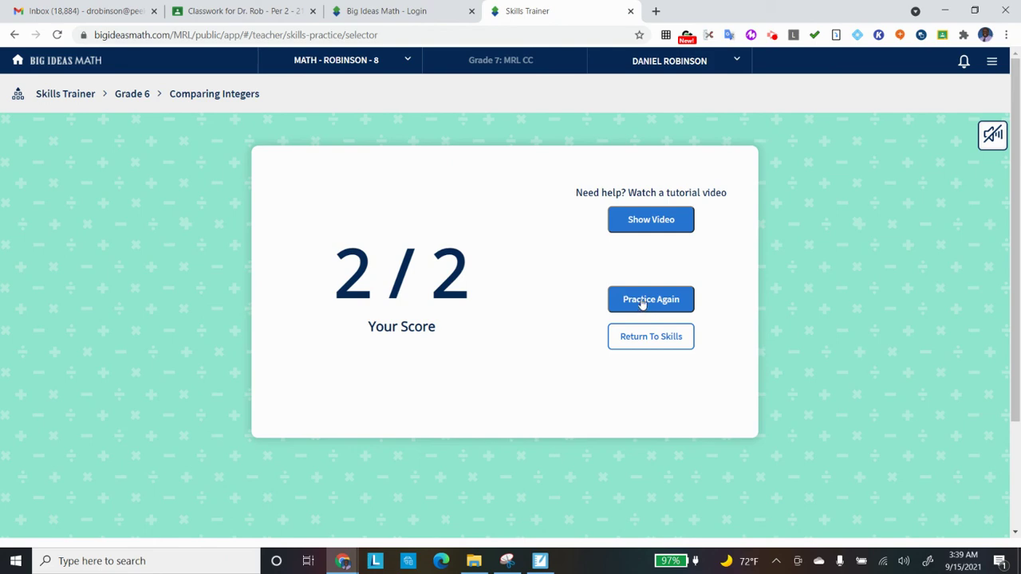
Step: Return to Skills from the score screen and scroll through the Grade 6 topics
left_click(648, 338)
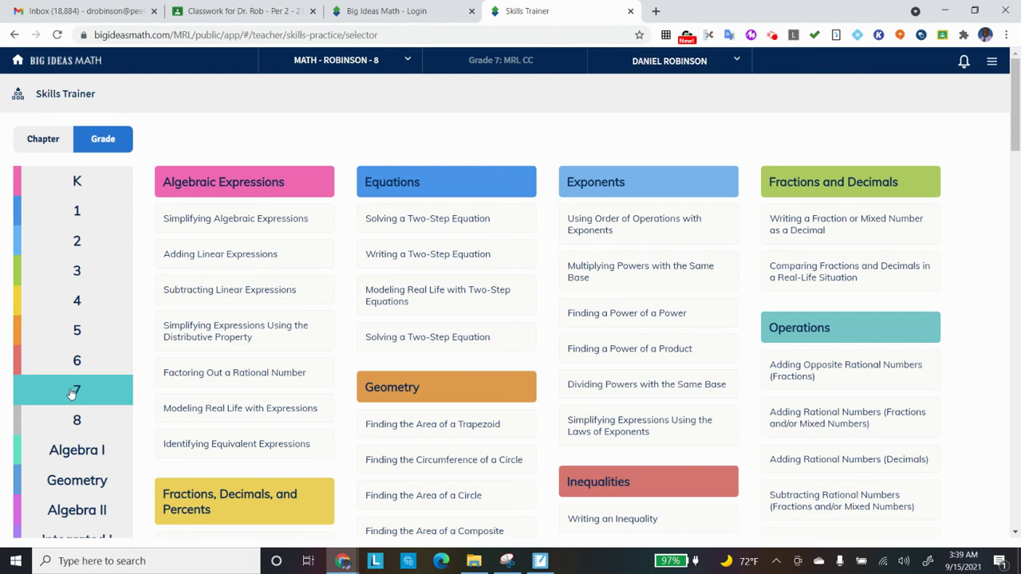
left_click(79, 365)
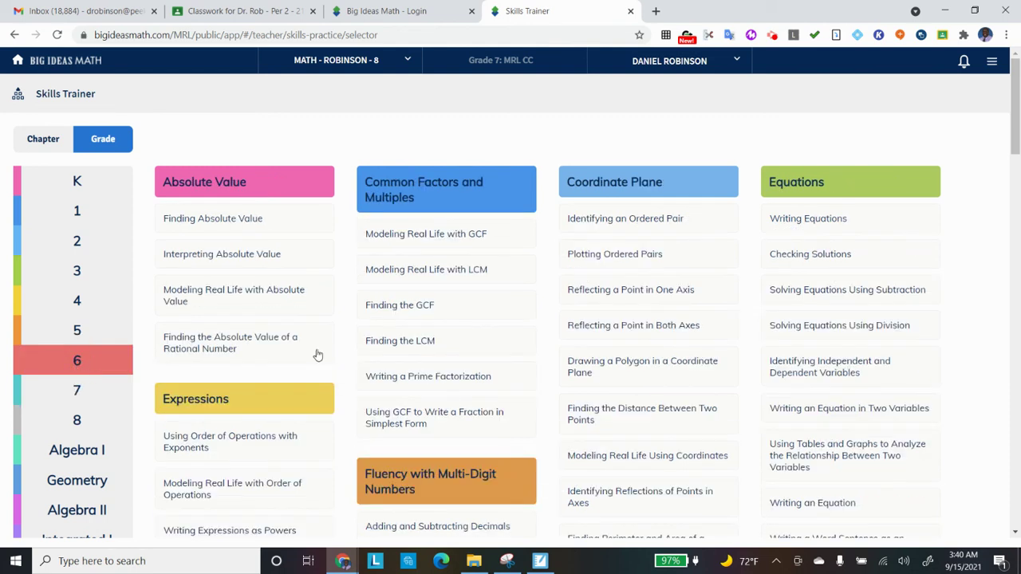
scroll(781, 311, "down", 5)
scroll(782, 317, "down", 5)
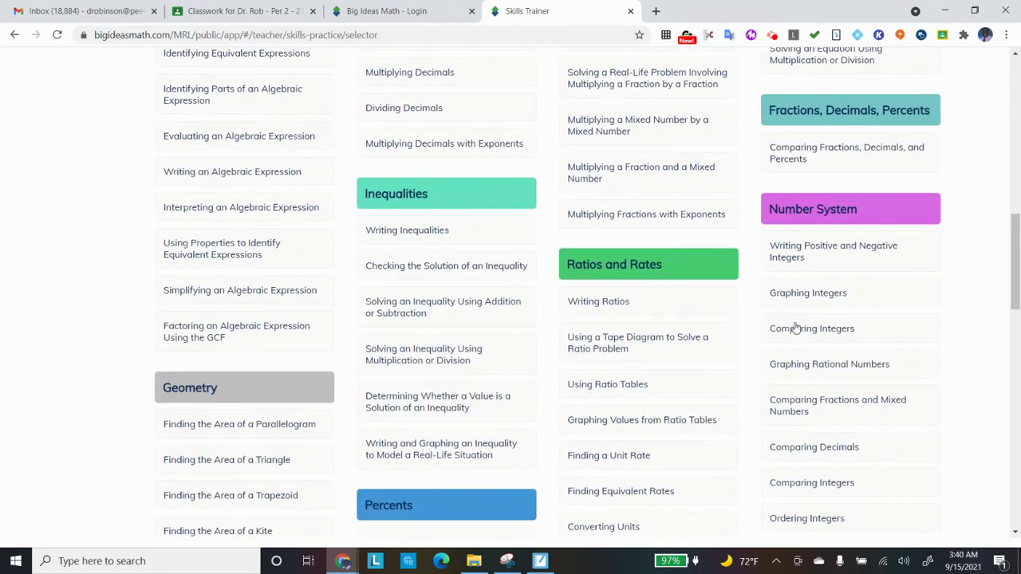
scroll(801, 355, "up", 9)
scroll(807, 353, "up", 2)
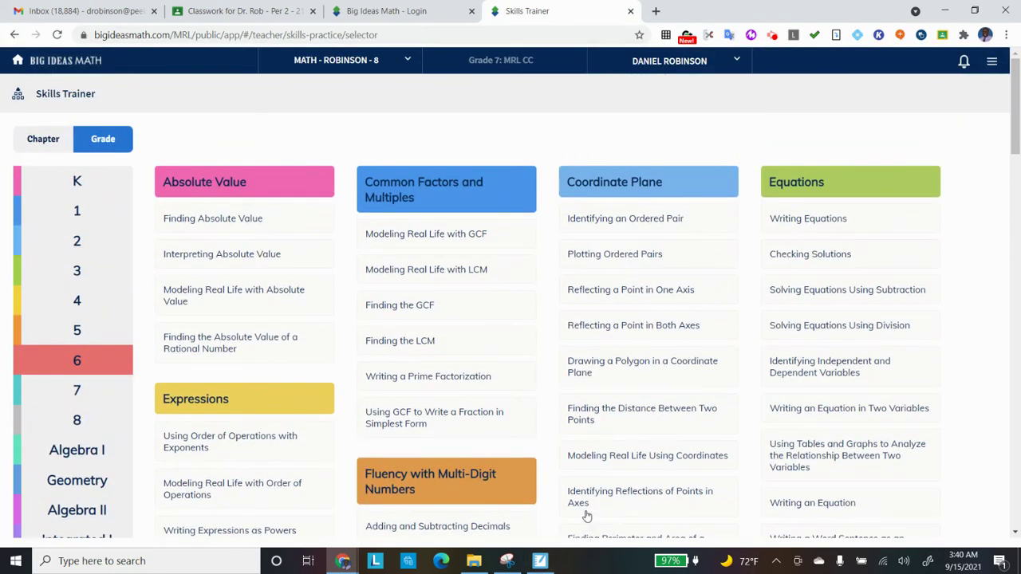
Step: Switch between SMART Notebook and Chrome, ending with the Screencastify sharing notice in front
left_click(530, 555)
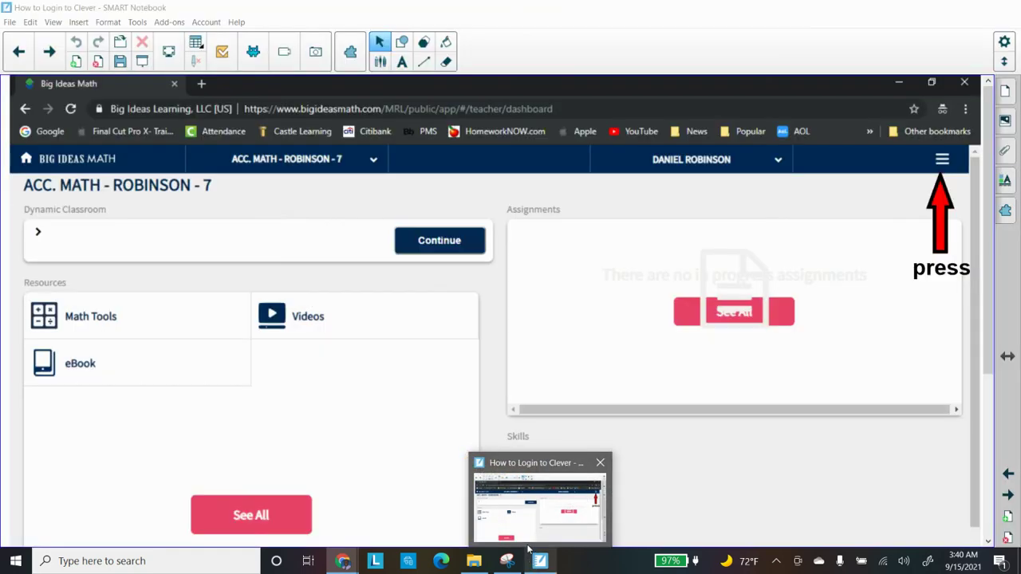
left_click(529, 539)
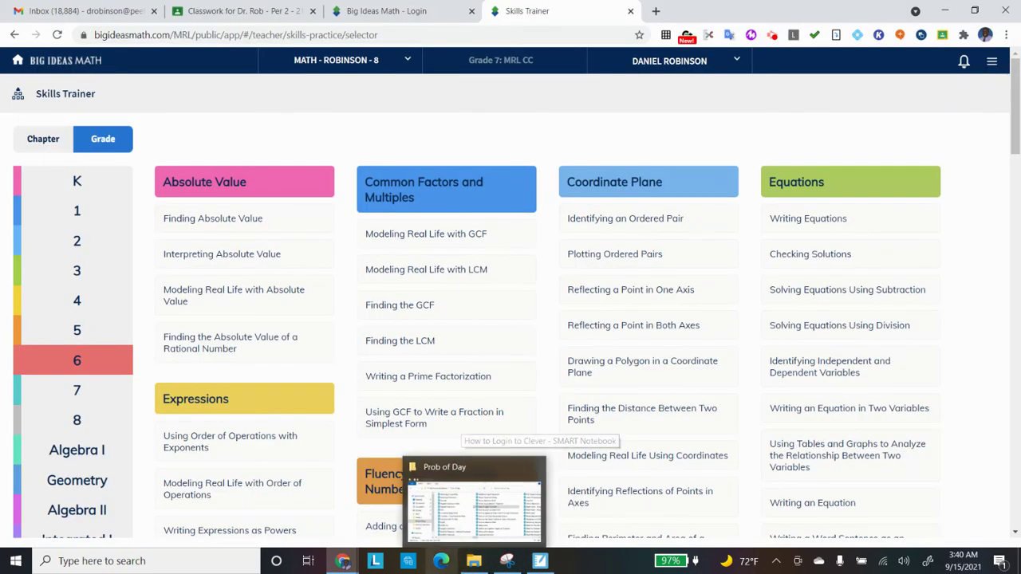
left_click(543, 563)
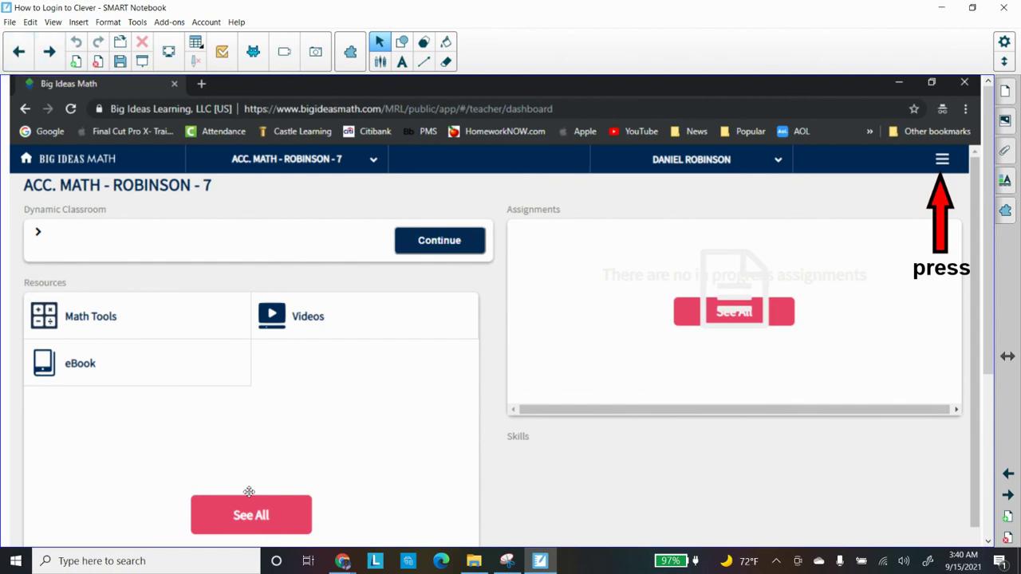
left_click(342, 563)
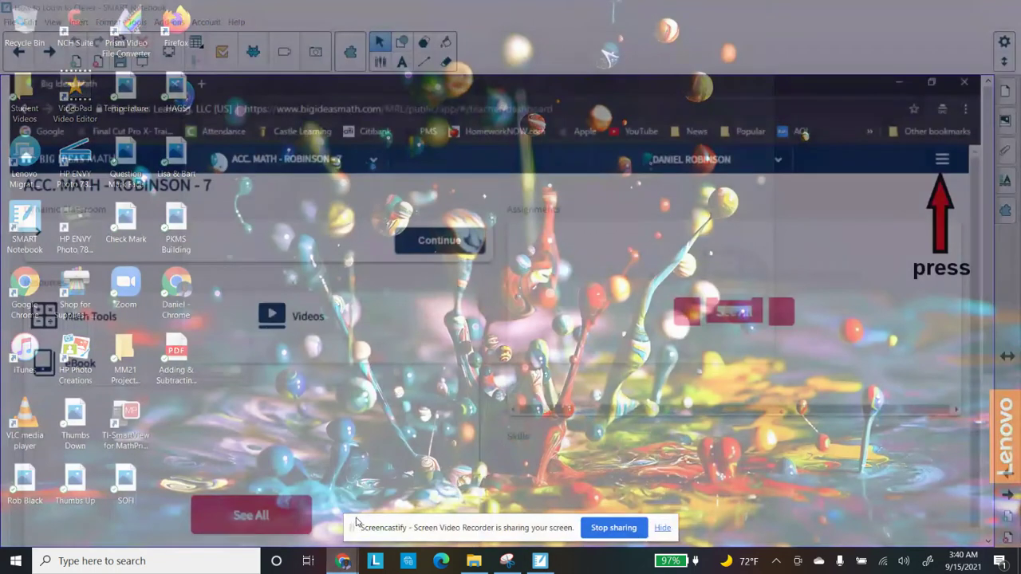
left_click(477, 503)
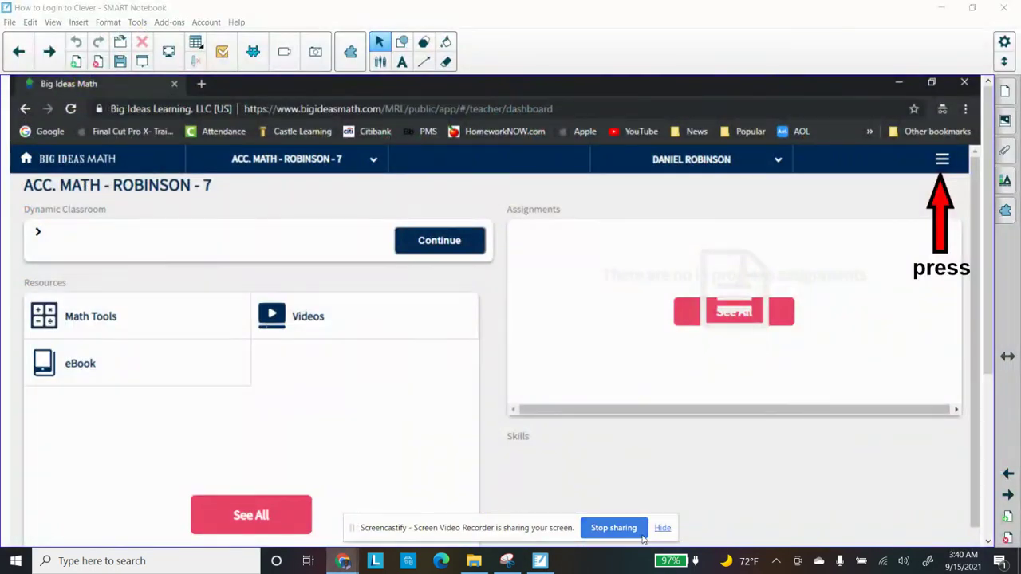